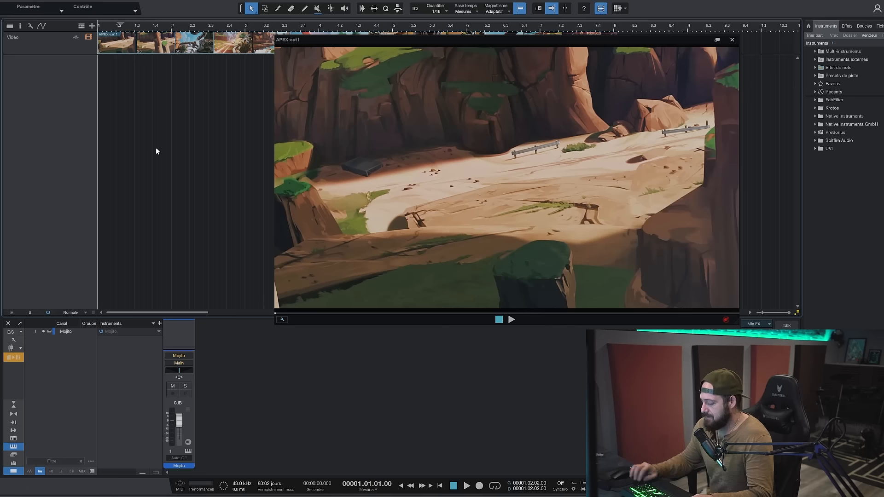
- Play the APEX-cut1 video from its beginning and stop it near the final shot
{"action": "key", "text": "space"}
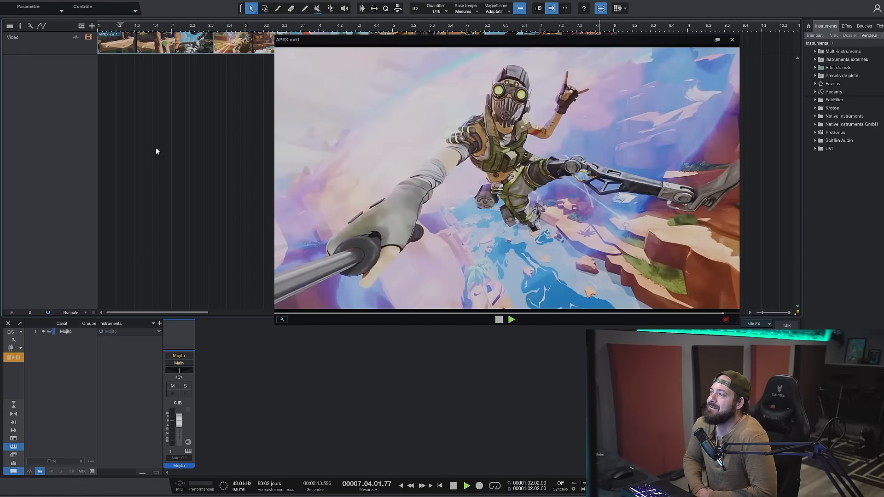
{"action": "key", "text": "space"}
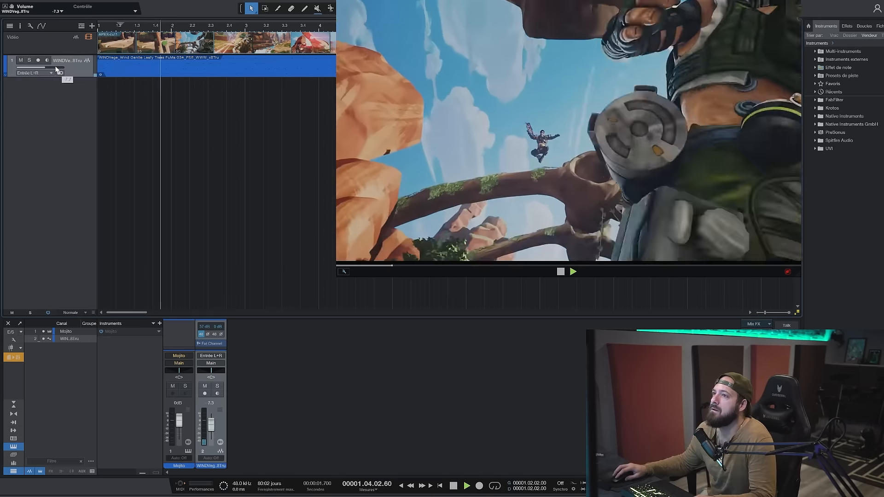
- Lower the wind ambience track's volume to -22.0 dB during playback and stop the transport
{"action": "left_click_drag", "start_coordinate": [56, 69], "coordinate": [54, 66]}
{"action": "key", "text": "space"}
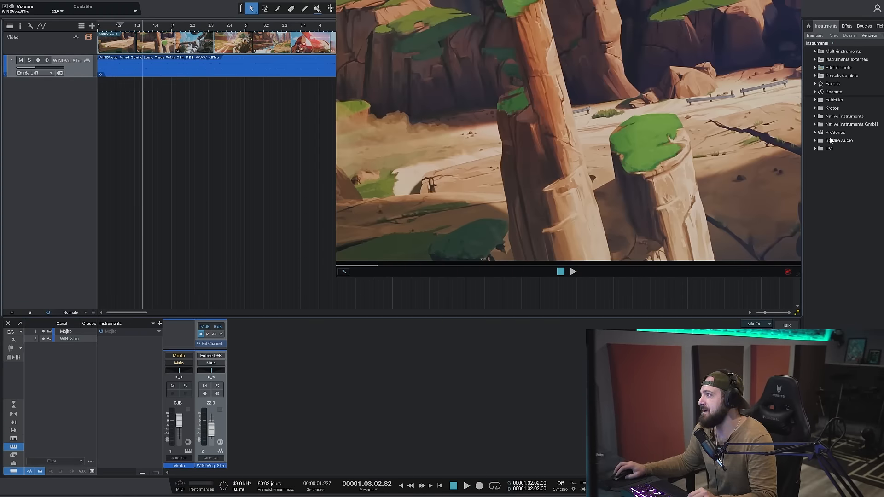
- Find the Krotos Weaponiser instrument among the installed instruments and add it on a new track
{"action": "left_click", "coordinate": [815, 116]}
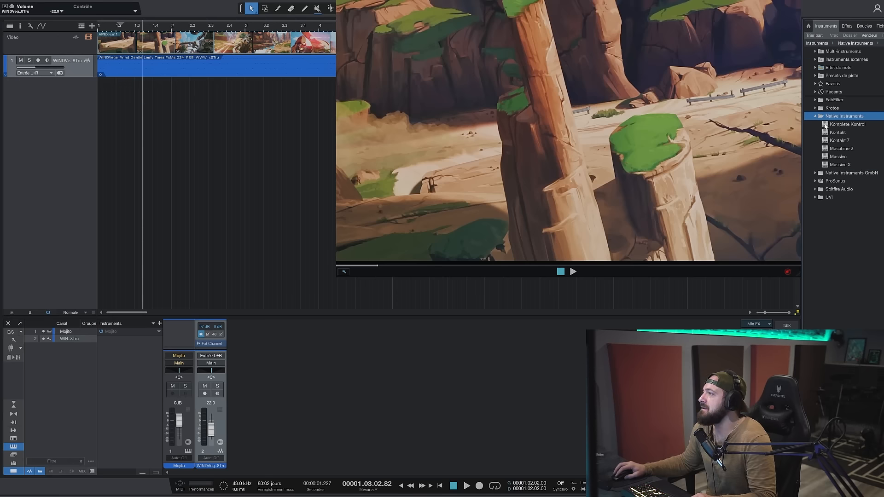
{"action": "left_click", "coordinate": [845, 26]}
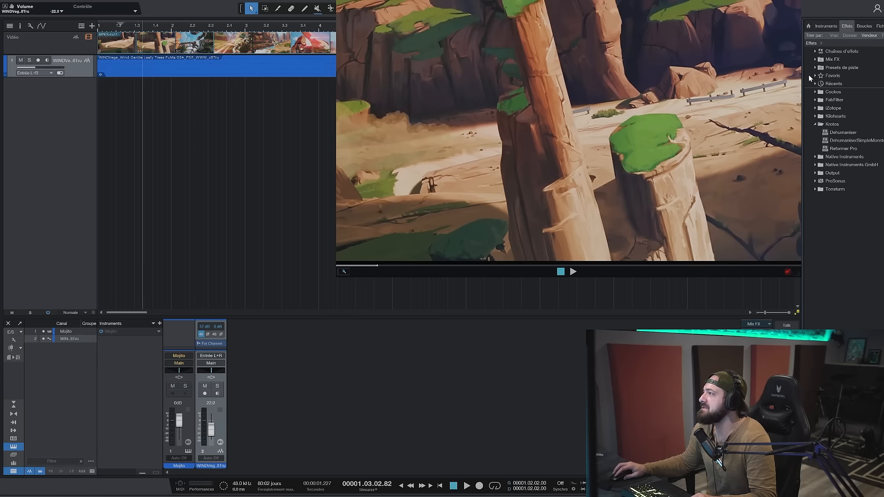
{"action": "left_click", "coordinate": [826, 26]}
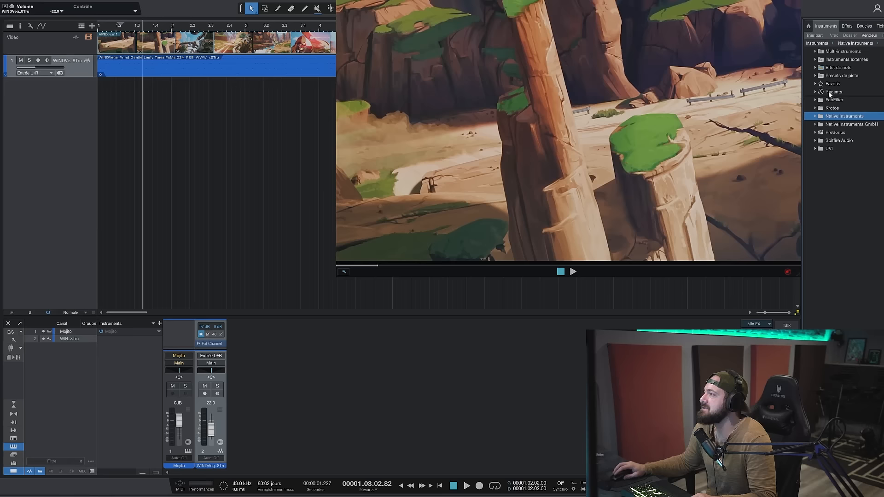
{"action": "left_click_drag", "start_coordinate": [842, 132], "coordinate": [386, 301]}
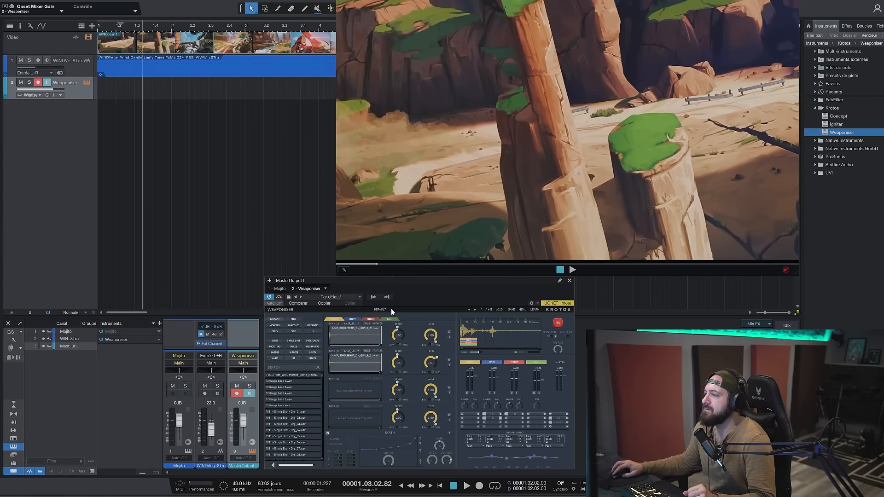
- Load the Sneakers Gravel factory preset from Weaponiser's 27_Ultimate Footsteps advanced presets
{"action": "left_click", "coordinate": [402, 310]}
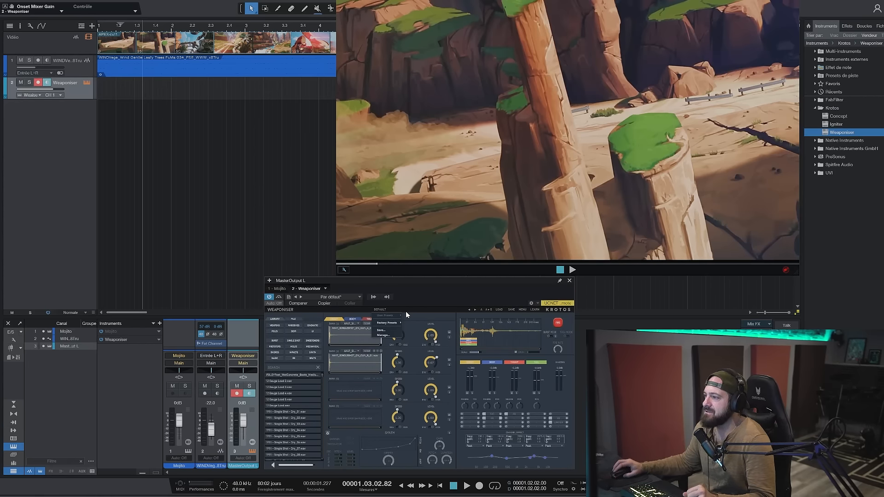
{"action": "mouse_move", "coordinate": [392, 323]}
{"action": "mouse_move", "coordinate": [429, 308]}
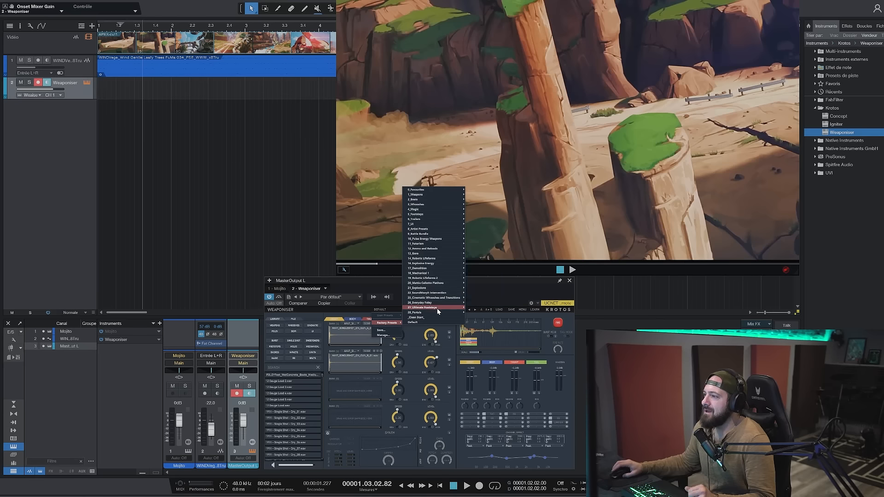
{"action": "mouse_move", "coordinate": [483, 268]}
{"action": "mouse_move", "coordinate": [511, 262]}
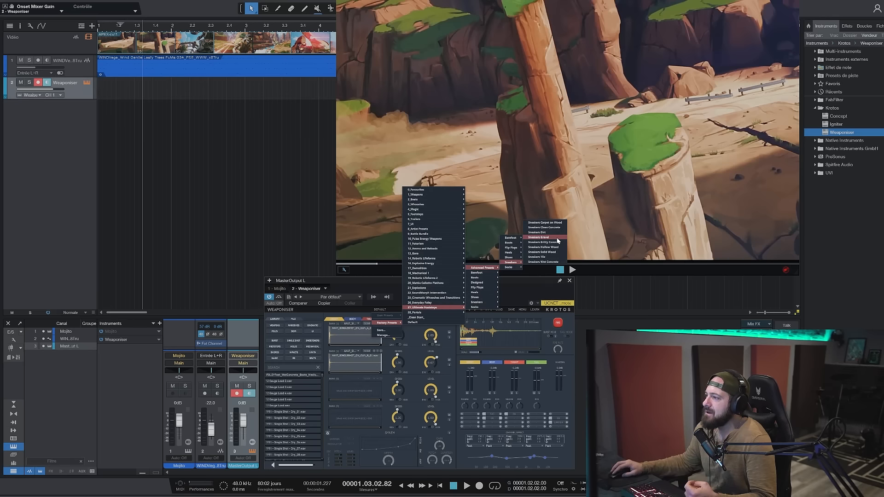
{"action": "left_click", "coordinate": [536, 237]}
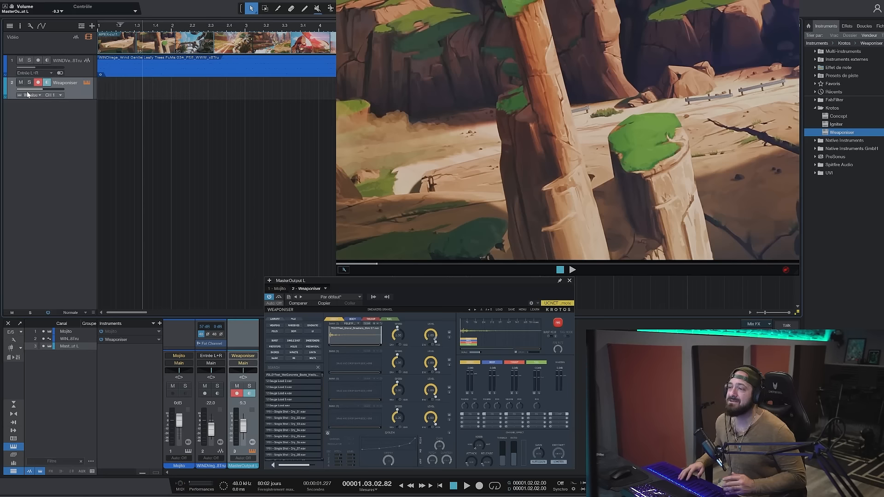
- Record the gravel footsteps on the Weaponiser track, trim the recorded clip's end and play the result from the start
{"action": "key", "text": "comma"}
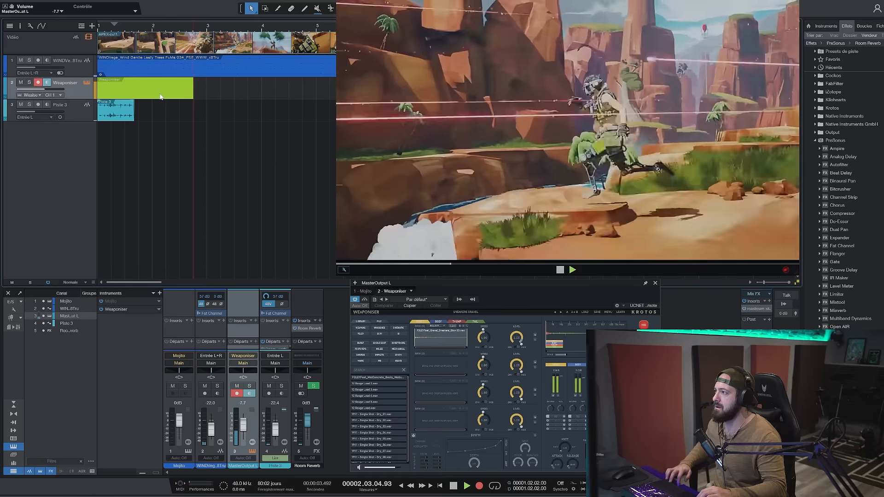
{"action": "key", "text": "space"}
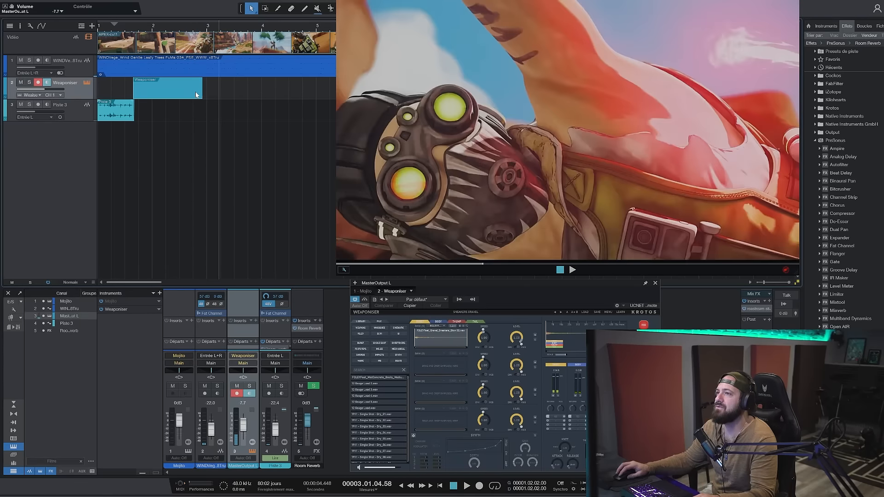
{"action": "left_click_drag", "start_coordinate": [205, 94], "coordinate": [197, 94]}
{"action": "key", "text": "comma"}
{"action": "key", "text": "space"}
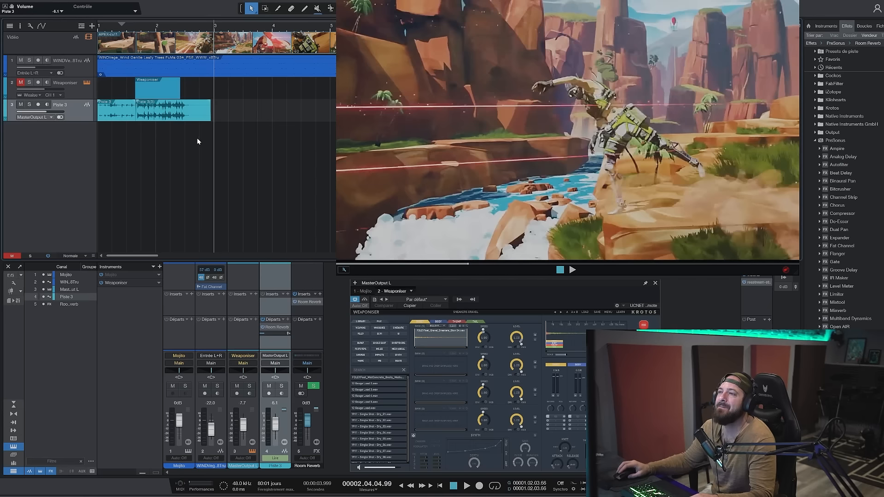
{"action": "key", "text": "Up"}
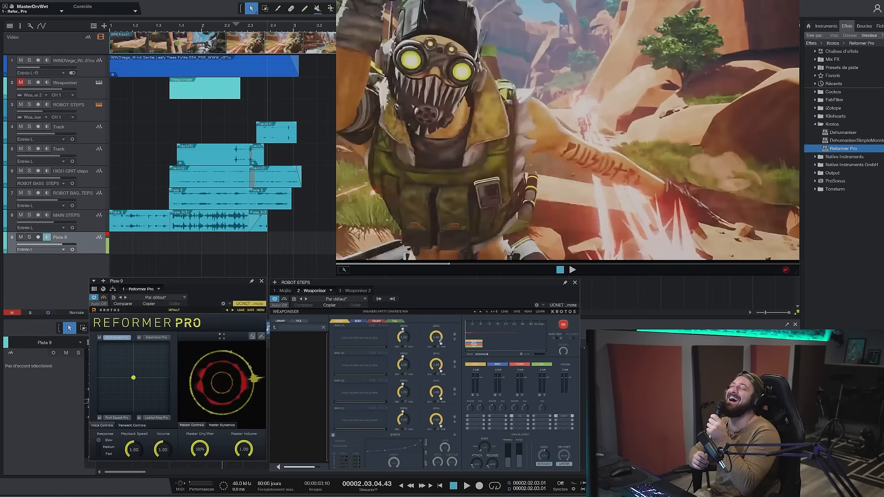
- Search Reformer Pro's libraries for "foley", load Backpack Foley, centre the blend point and start recording the performance
{"action": "left_click", "coordinate": [221, 344]}
{"action": "left_click", "coordinate": [229, 354]}
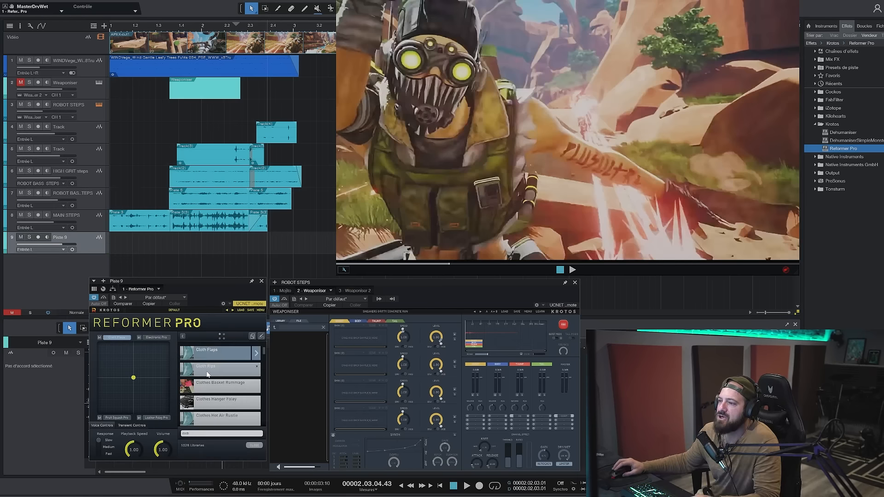
{"action": "left_click", "coordinate": [221, 434]}
{"action": "type", "text": "foley"}
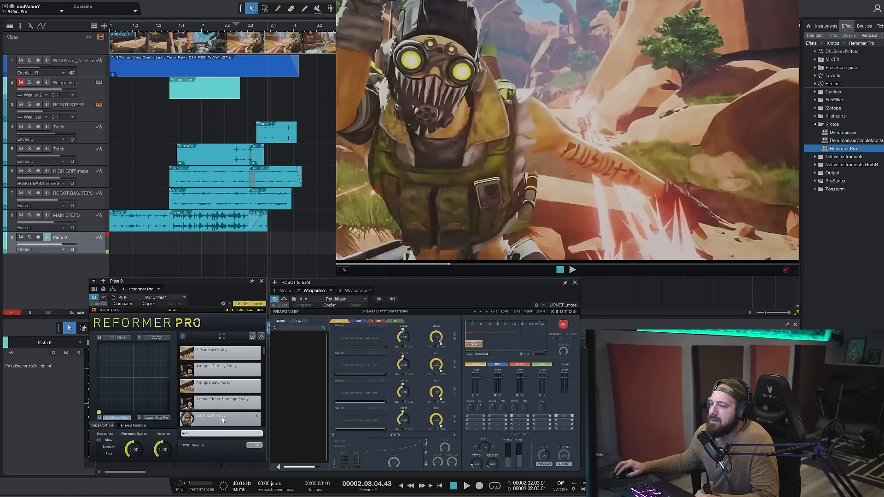
{"action": "left_click", "coordinate": [222, 418]}
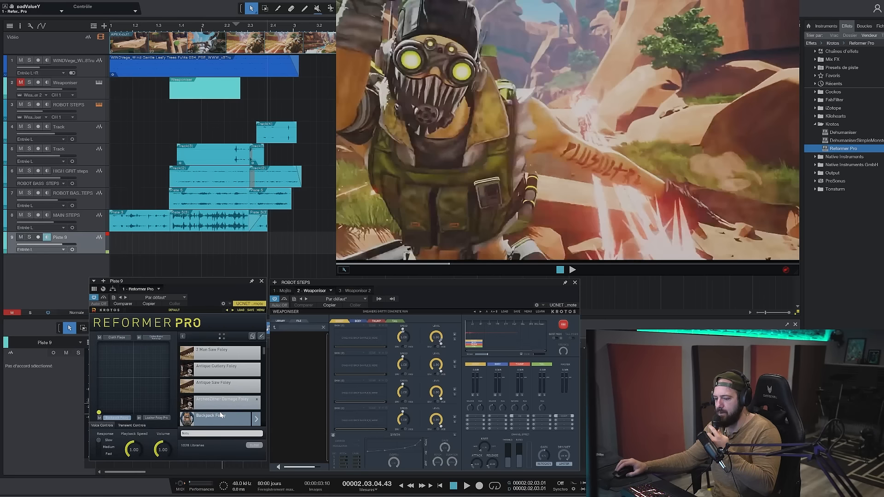
{"action": "left_click_drag", "start_coordinate": [99, 412], "coordinate": [123, 390]}
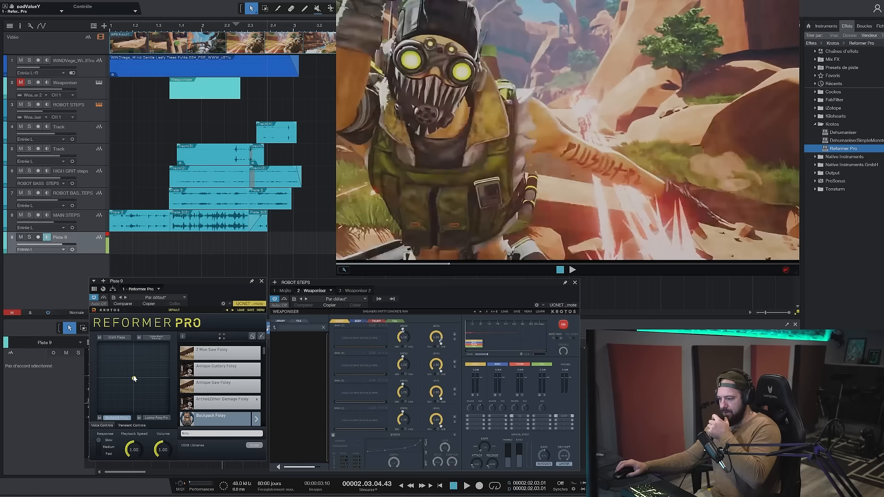
{"action": "key", "text": "KP_Multiply"}
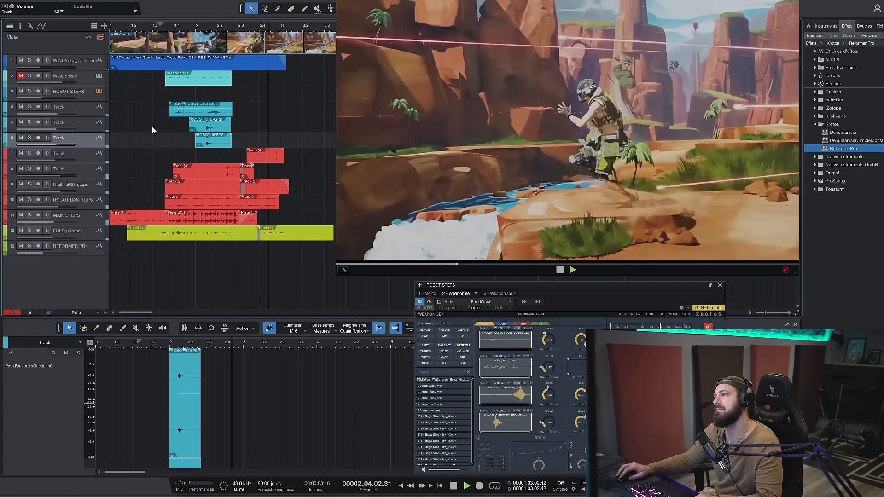
- Stop playback, load a 10_Pulse Energy Weapons preset in Weaponiser 2 and browse its factory presets for another sound
{"action": "key", "text": "space"}
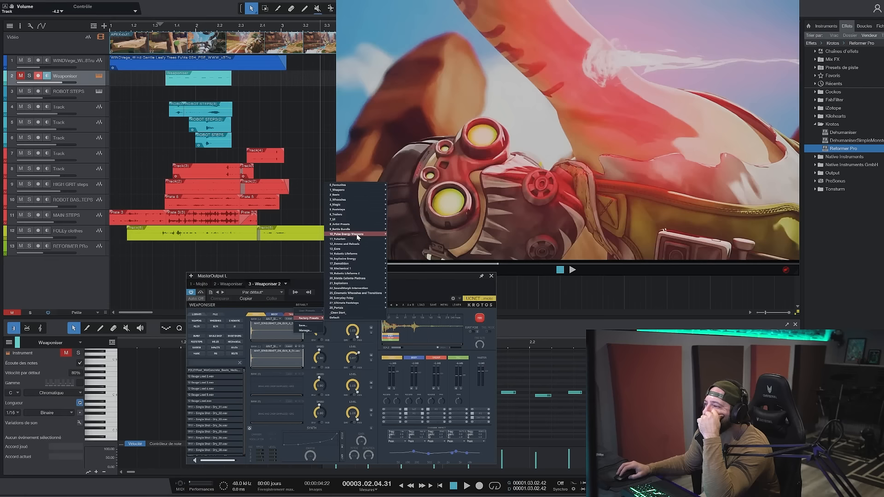
{"action": "mouse_move", "coordinate": [360, 234]}
{"action": "left_click", "coordinate": [415, 221]}
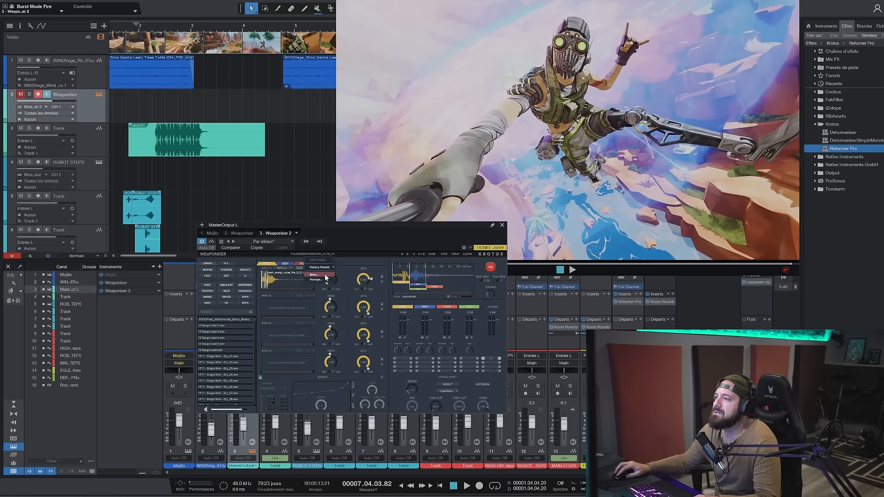
{"action": "mouse_move", "coordinate": [330, 269]}
{"action": "mouse_move", "coordinate": [368, 242]}
{"action": "mouse_move", "coordinate": [408, 242]}
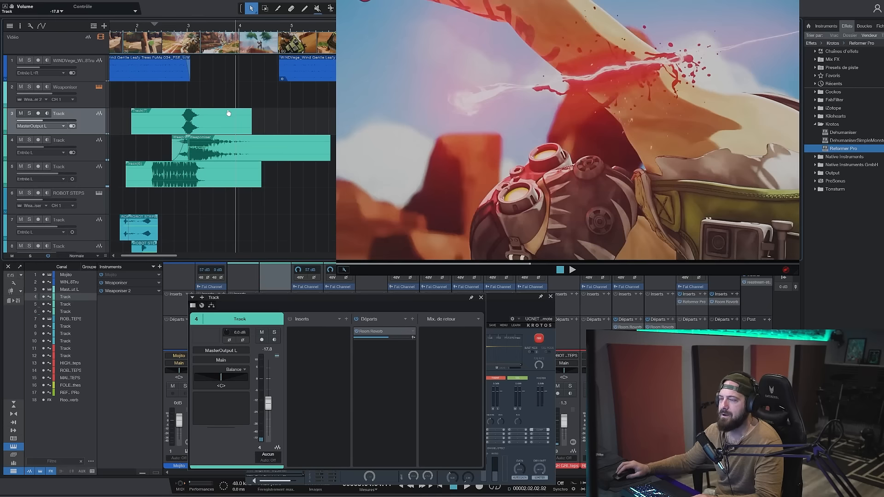
- Select the Weaponiser track, close the channel window and load a 13_Gore factory preset in Weaponiser 2
{"action": "left_click", "coordinate": [105, 99]}
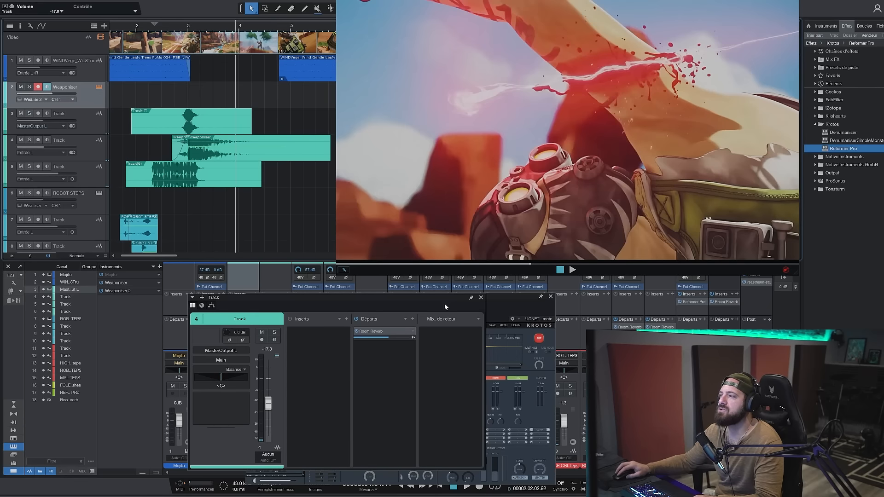
{"action": "left_click", "coordinate": [481, 298]}
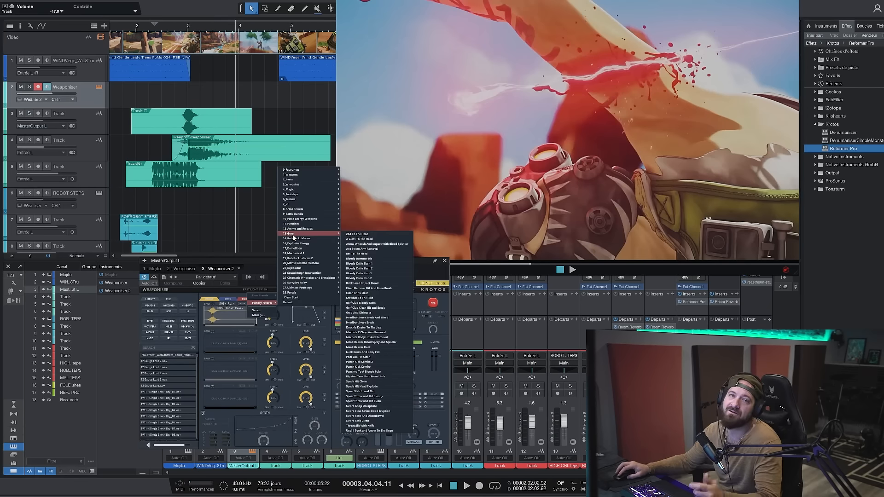
{"action": "left_click", "coordinate": [375, 258]}
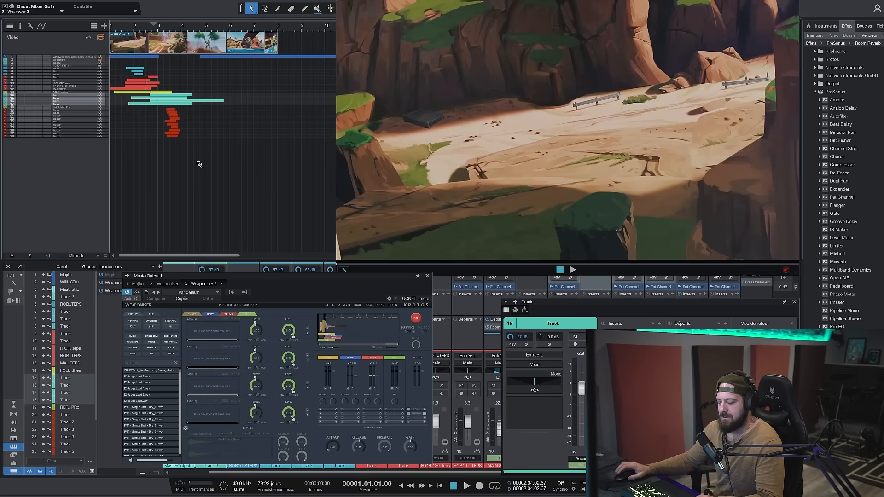
- Play the session from the start and load the Everyday Foley preset Compressed Air Spray and Lid in Weaponiser 2
{"action": "key", "text": "space"}
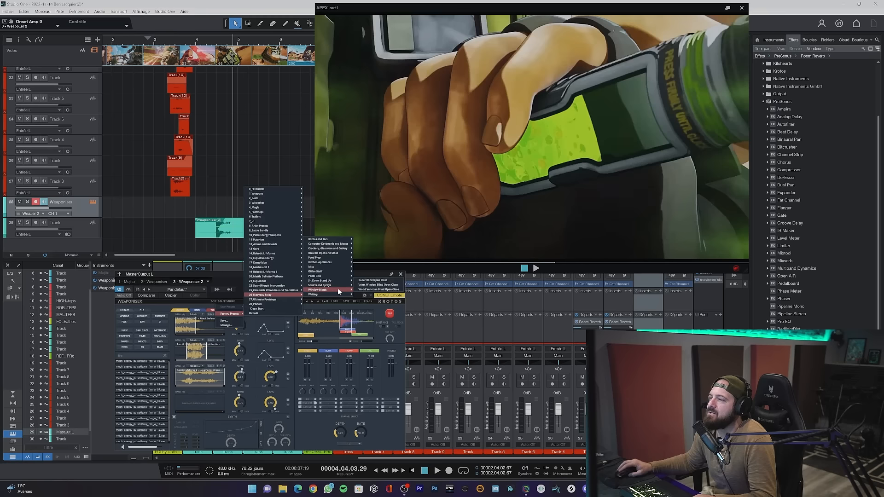
{"action": "mouse_move", "coordinate": [334, 285]}
{"action": "left_click", "coordinate": [376, 271]}
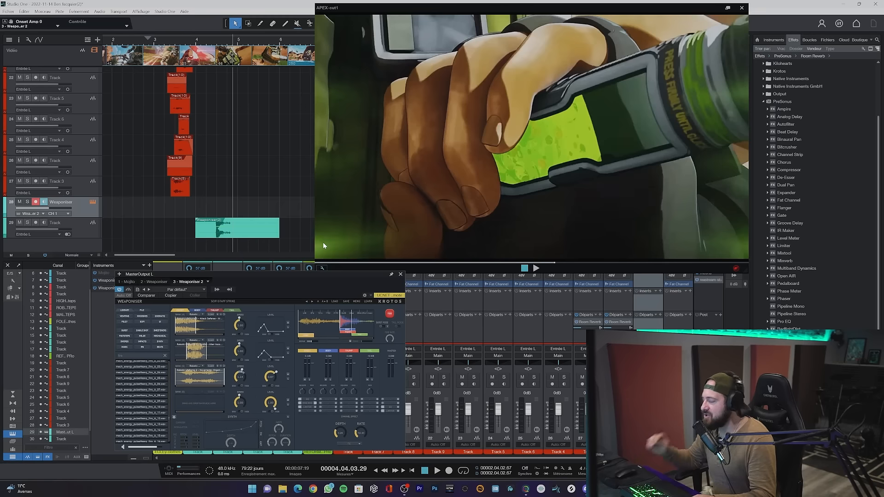
- Record the air spray on the Weaponiser track, bounce the recorded clip to audio and record another sound layer
{"action": "key", "text": "KP_Multiply"}
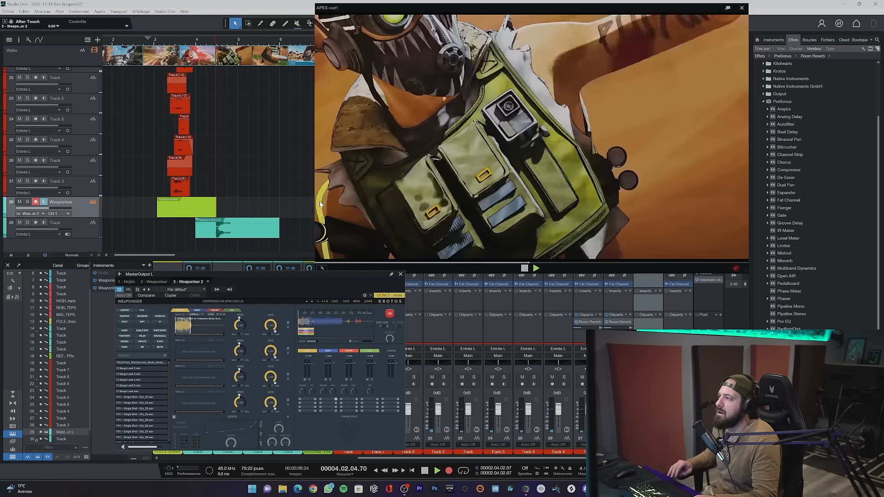
{"action": "key", "text": "space"}
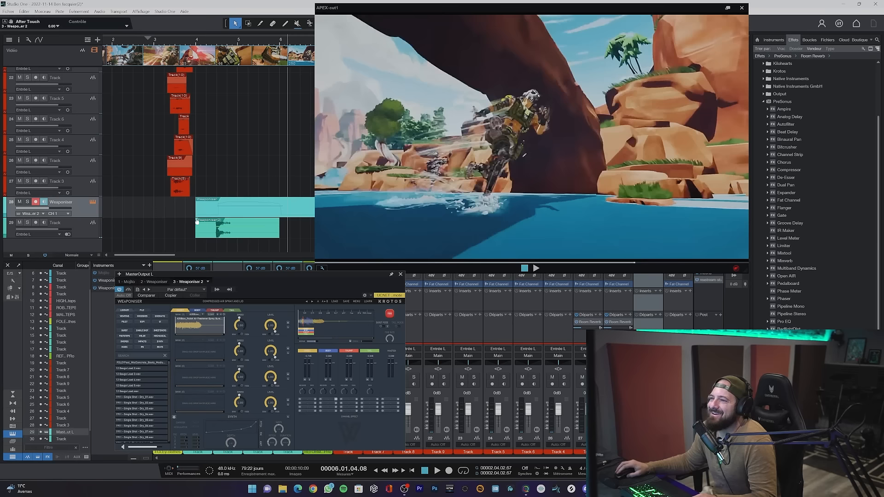
{"action": "key", "text": "ctrl+b"}
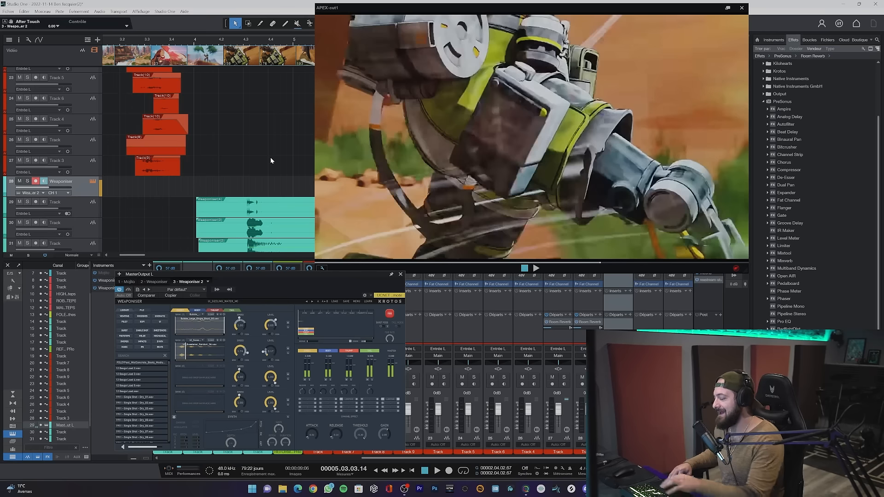
{"action": "key", "text": "KP_Multiply"}
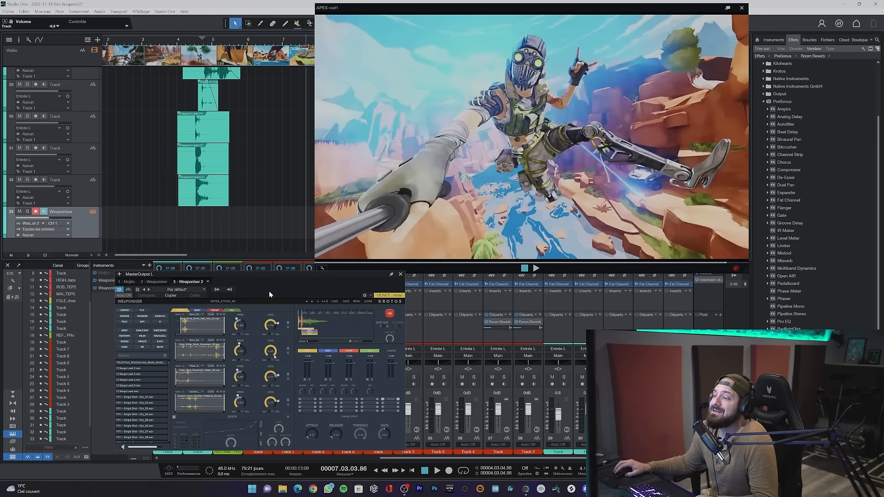
- Load the Shoes Puddles Walk preset from 27_Ultimate Footsteps in Weaponiser 2 and move the playhead to about bar 4.3
{"action": "left_click", "coordinate": [234, 302]}
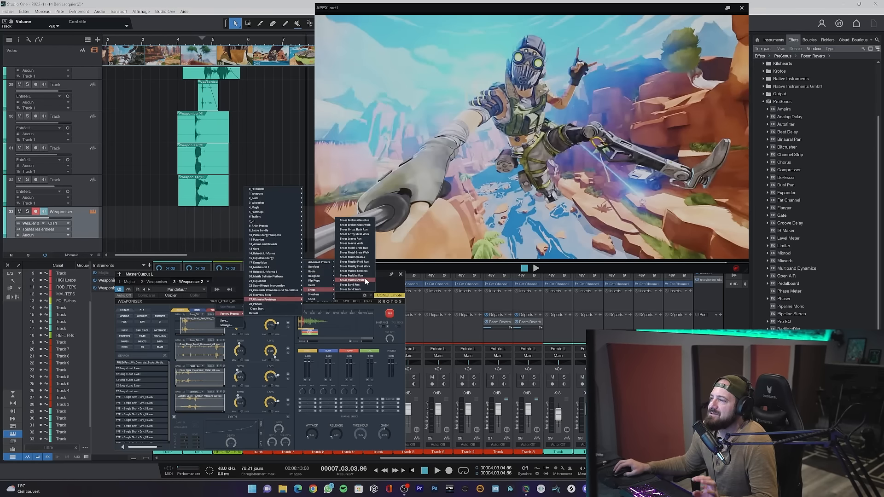
{"action": "mouse_move", "coordinate": [321, 281]}
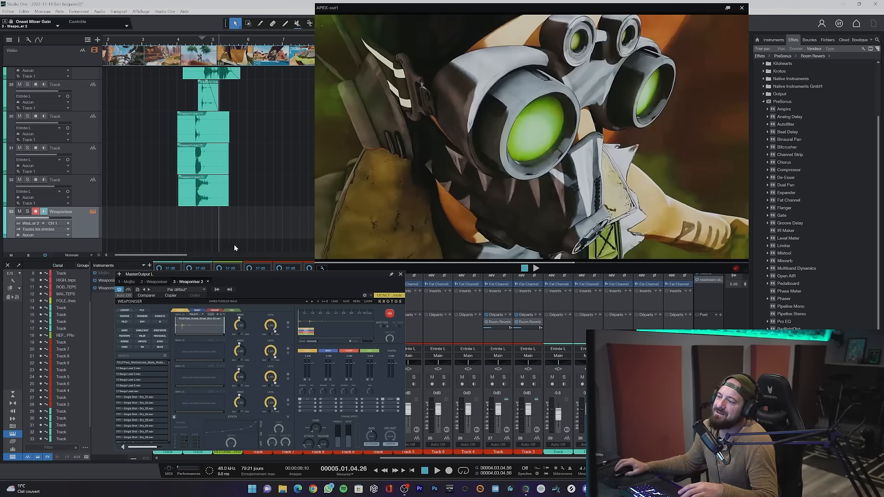
{"action": "left_click", "coordinate": [199, 41]}
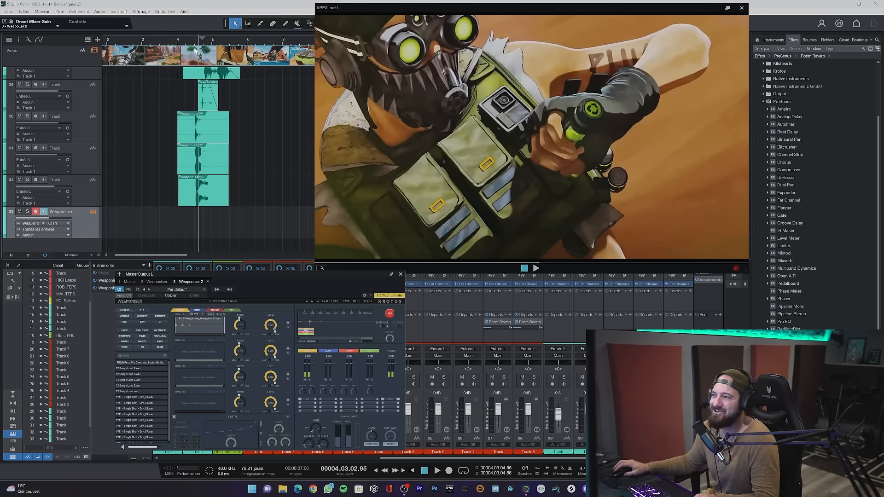
- Record footstep layers on the Weaponiser and ROBOT STEPS tracks and a foley layer on the REFORMER PRo track
{"action": "key", "text": "KP_Multiply"}
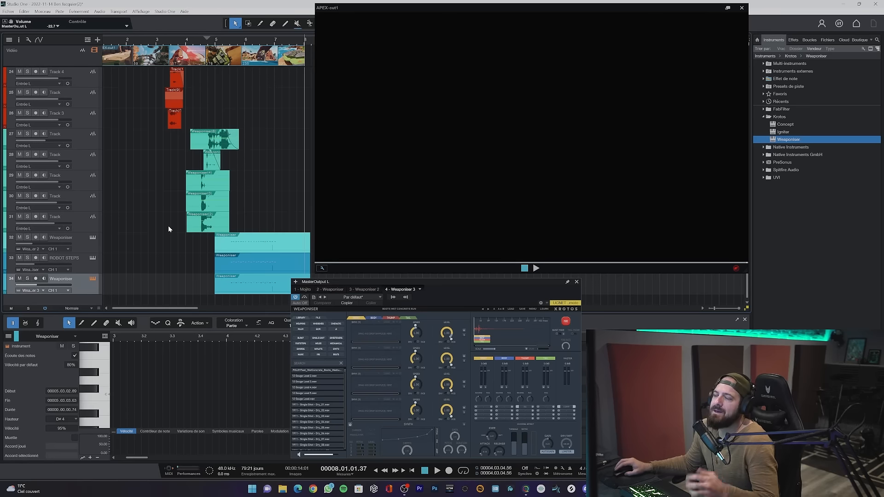
{"action": "scroll", "coordinate": [169, 227], "scroll_direction": "down", "scroll_amount": 1}
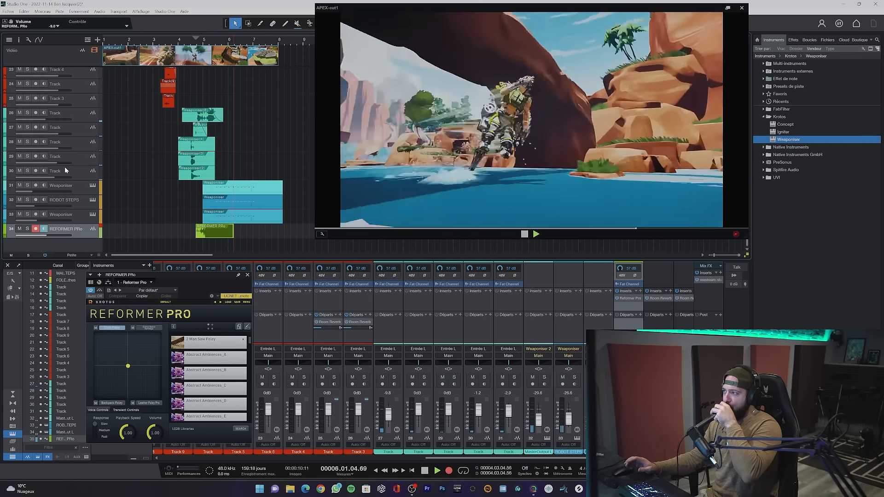
{"action": "key", "text": "space"}
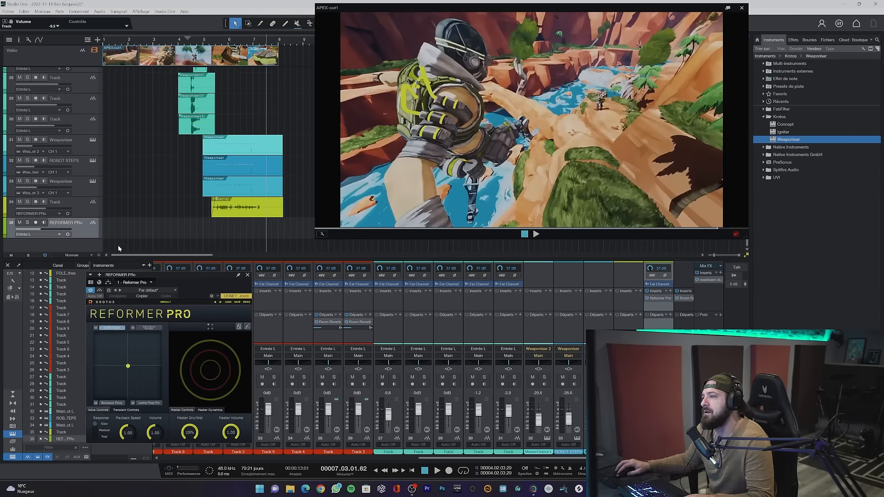
{"action": "left_click", "coordinate": [151, 327]}
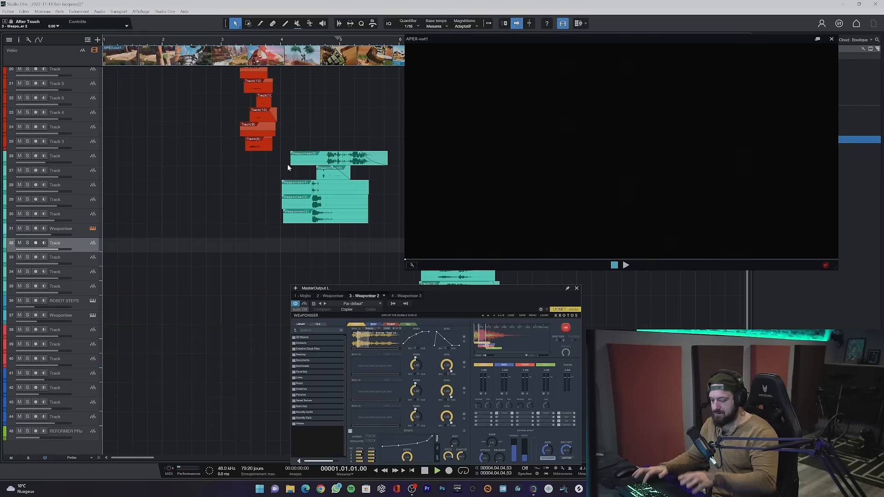
- Play back the layered session, return to its start and record a microphone layer on the armed audio track below REFORMER PRo
{"action": "key", "text": "space"}
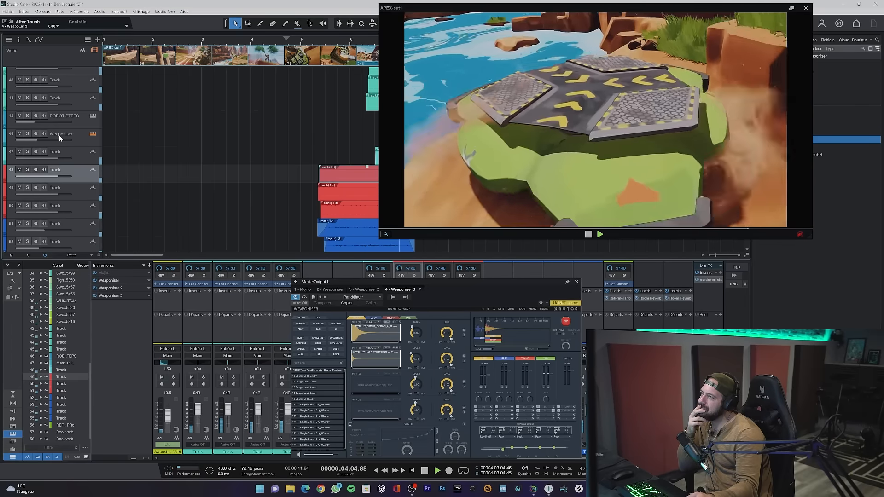
{"action": "key", "text": "space"}
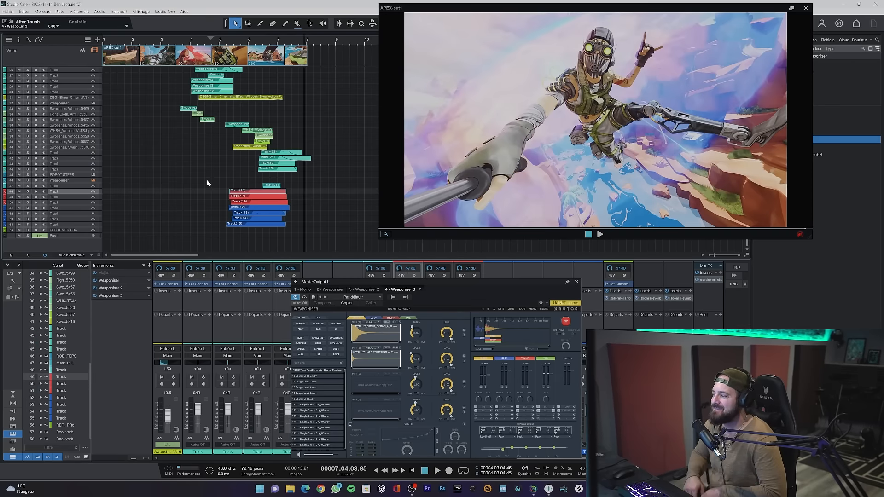
{"action": "key", "text": "comma"}
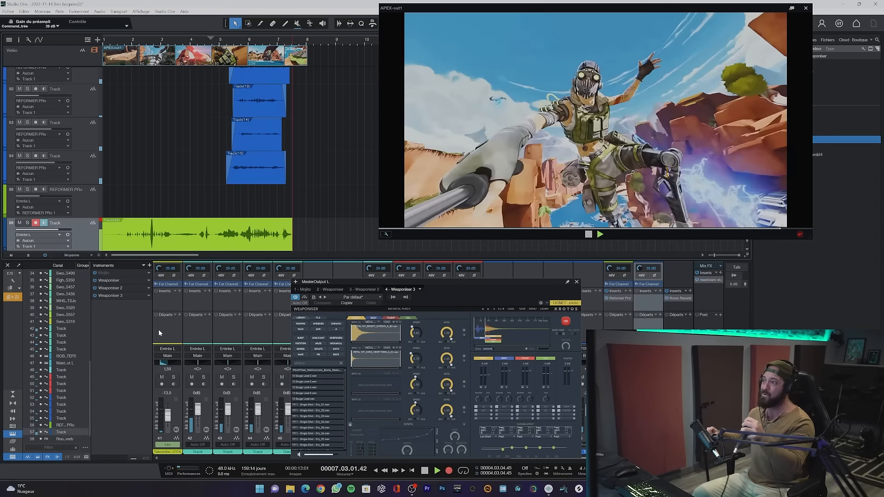
{"action": "key", "text": "space"}
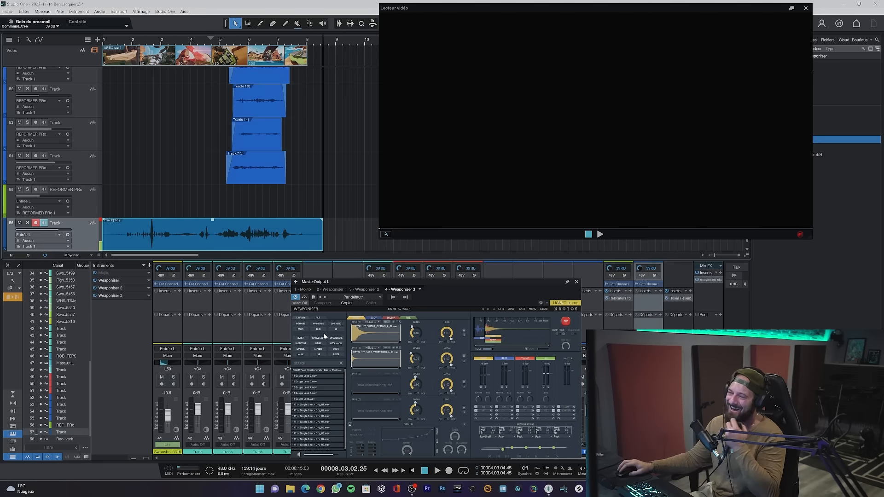
- Open the shape choices for band 1 in FabFilter Pro-Q 3 on the recorded microphone track
{"action": "scroll", "coordinate": [230, 123], "scroll_direction": "up", "scroll_amount": 2}
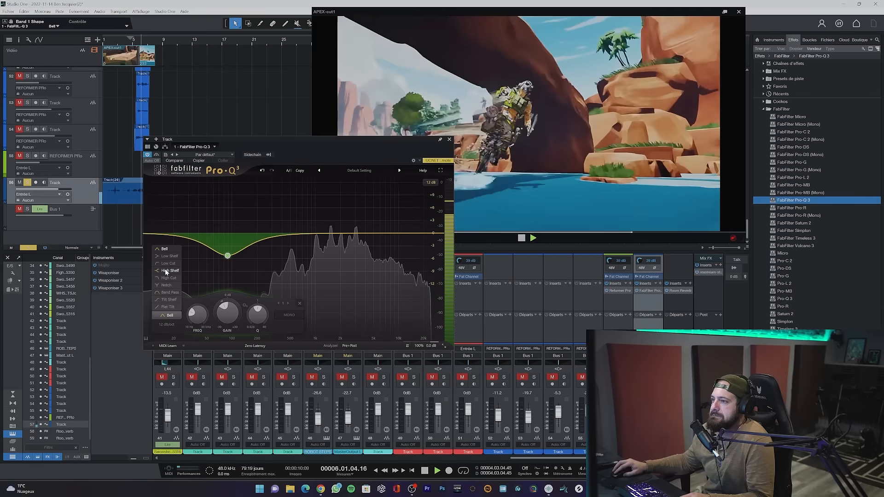
{"action": "left_click", "coordinate": [169, 315]}
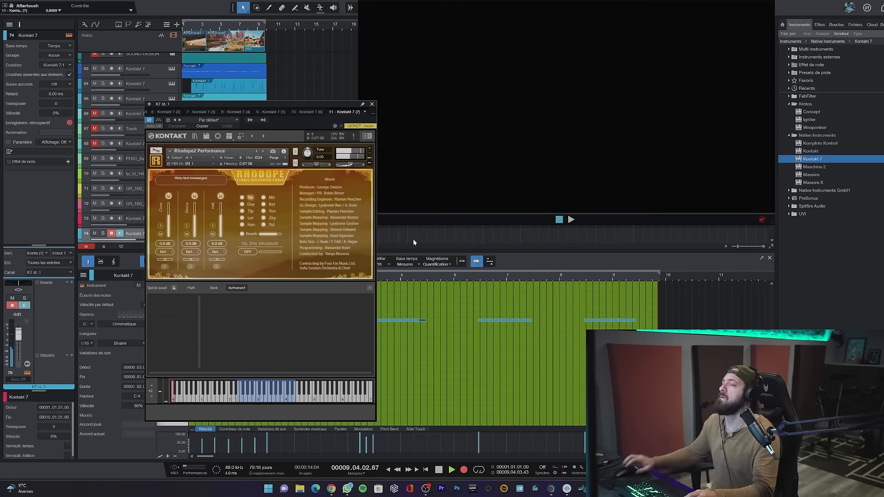
- Close the Kontakt 7 window showing the Rhodope2 Performance choir instrument
{"action": "left_click", "coordinate": [372, 104]}
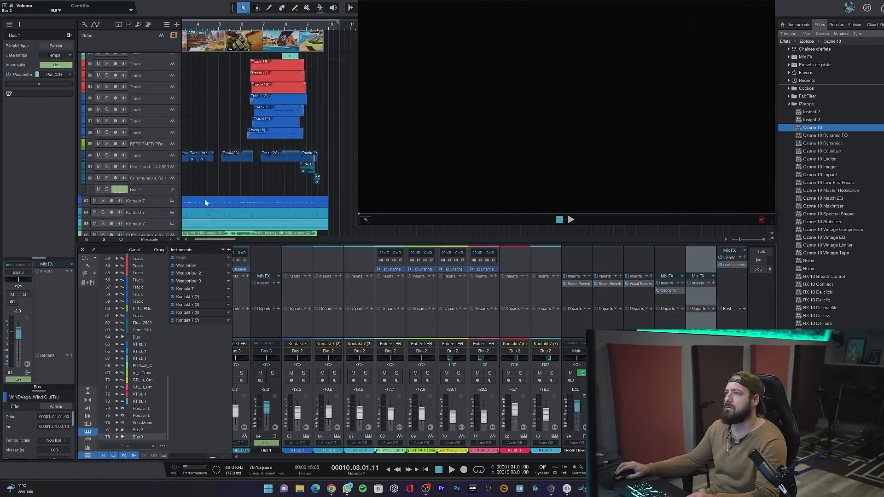